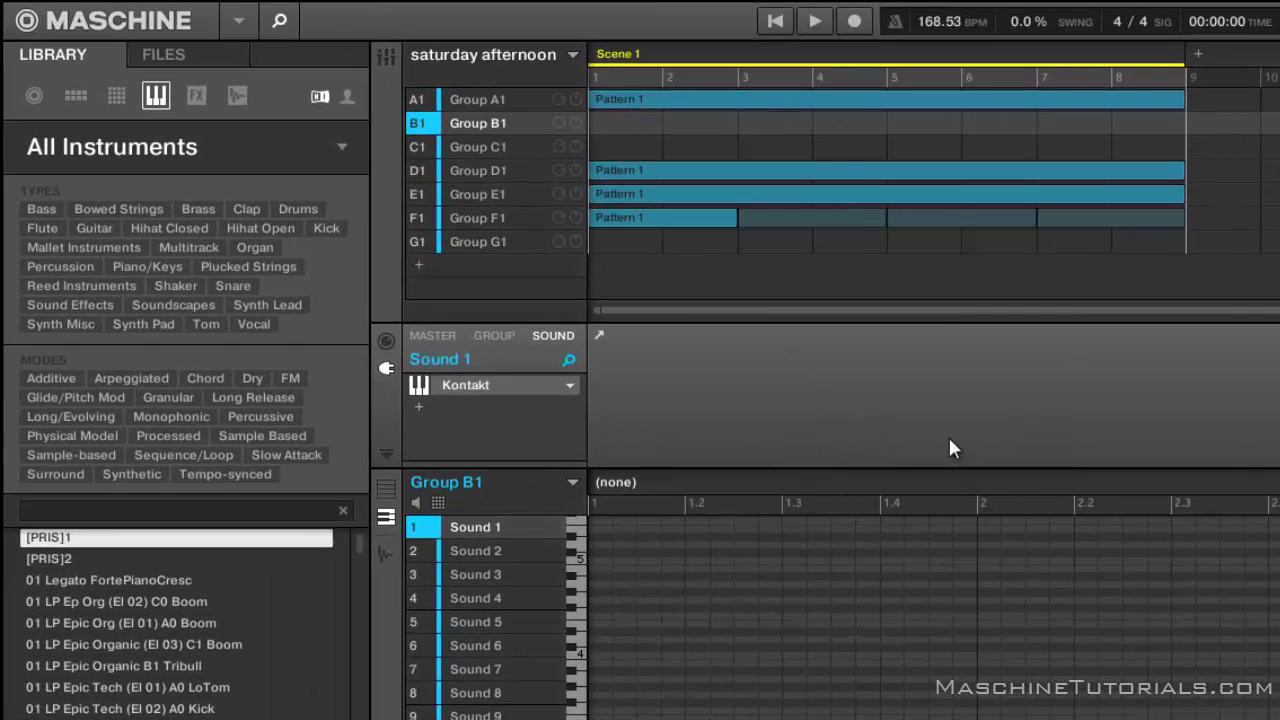
{"action": "left_click", "coordinate": [529, 146]}
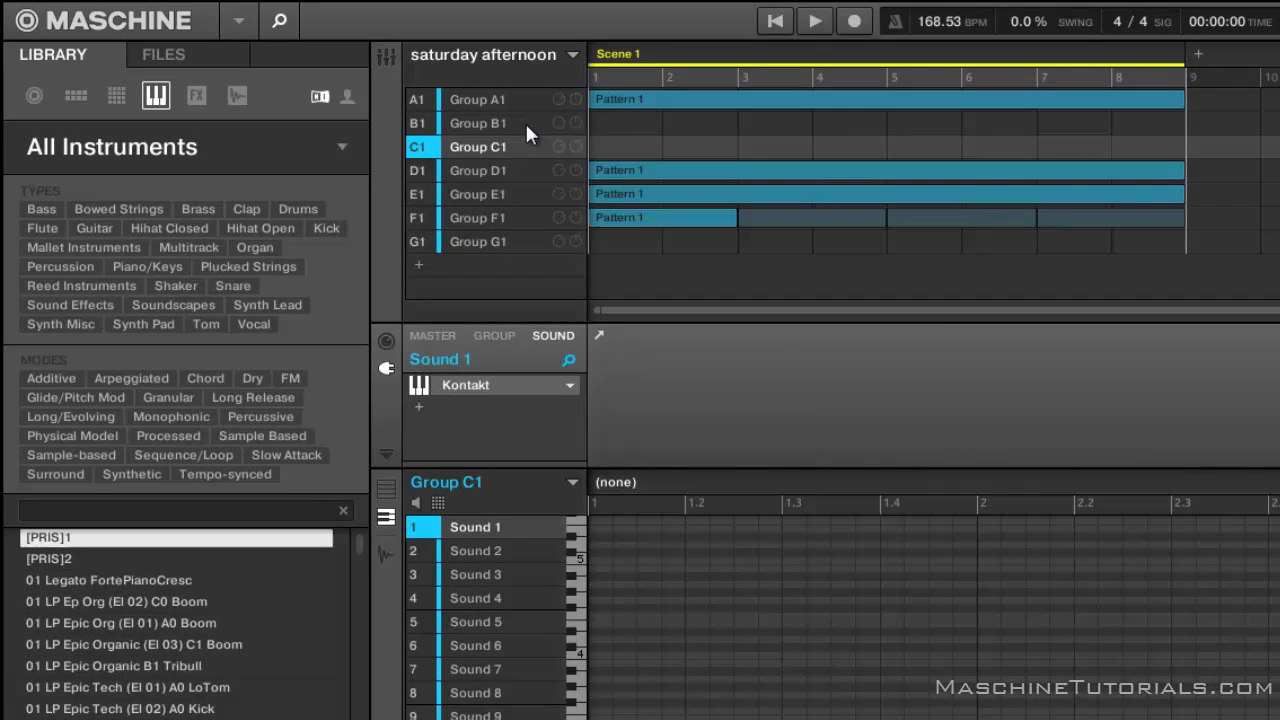
{"action": "left_click", "coordinate": [525, 122]}
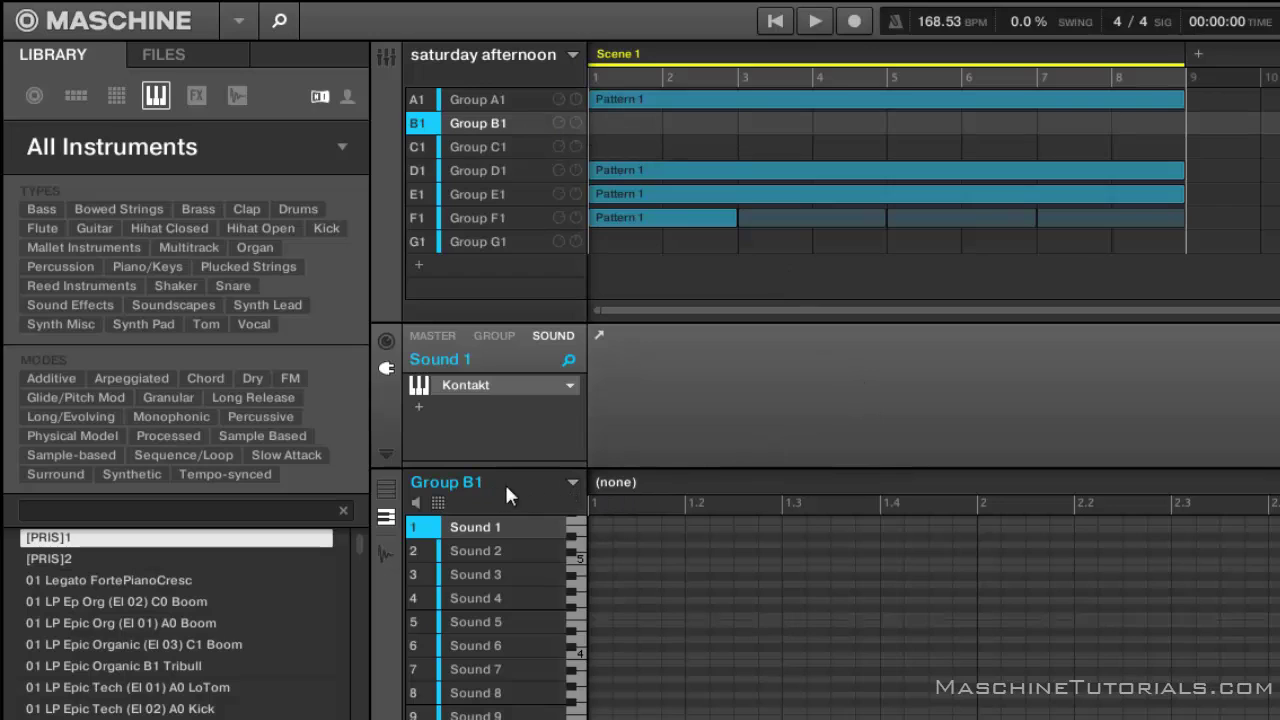
{"action": "left_click", "coordinate": [573, 483]}
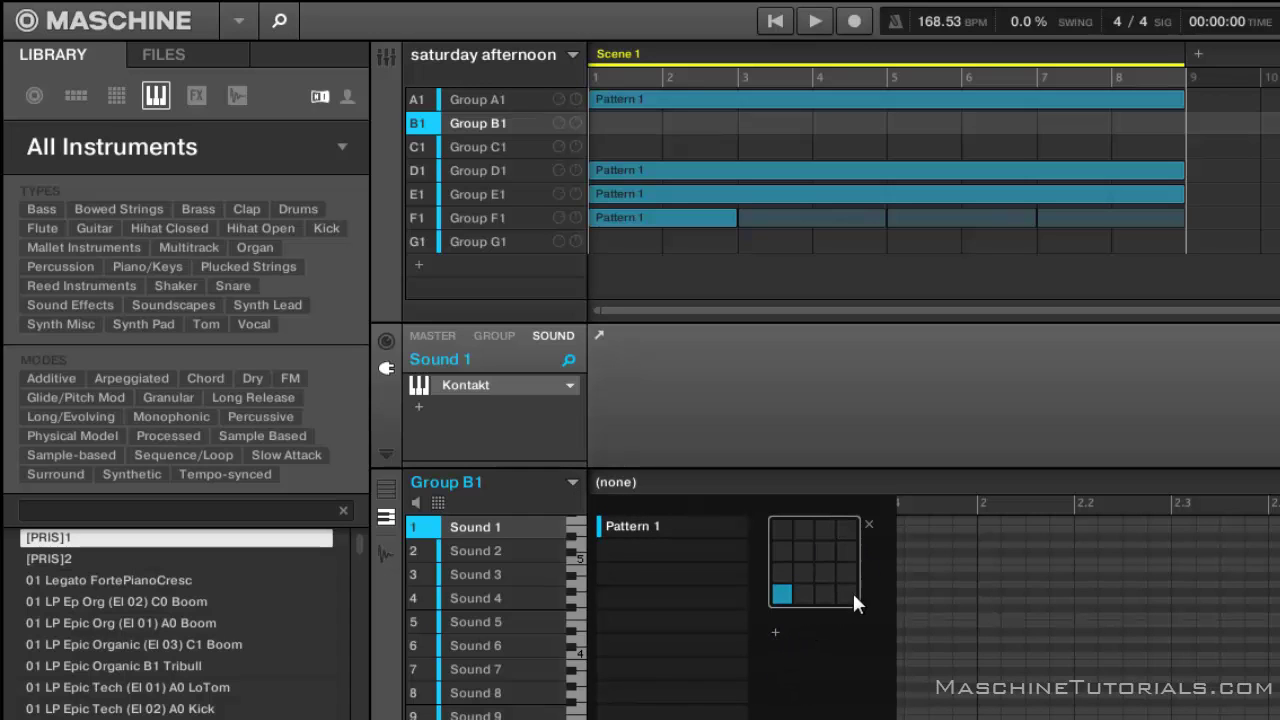
{"action": "mouse_move", "coordinate": [659, 535]}
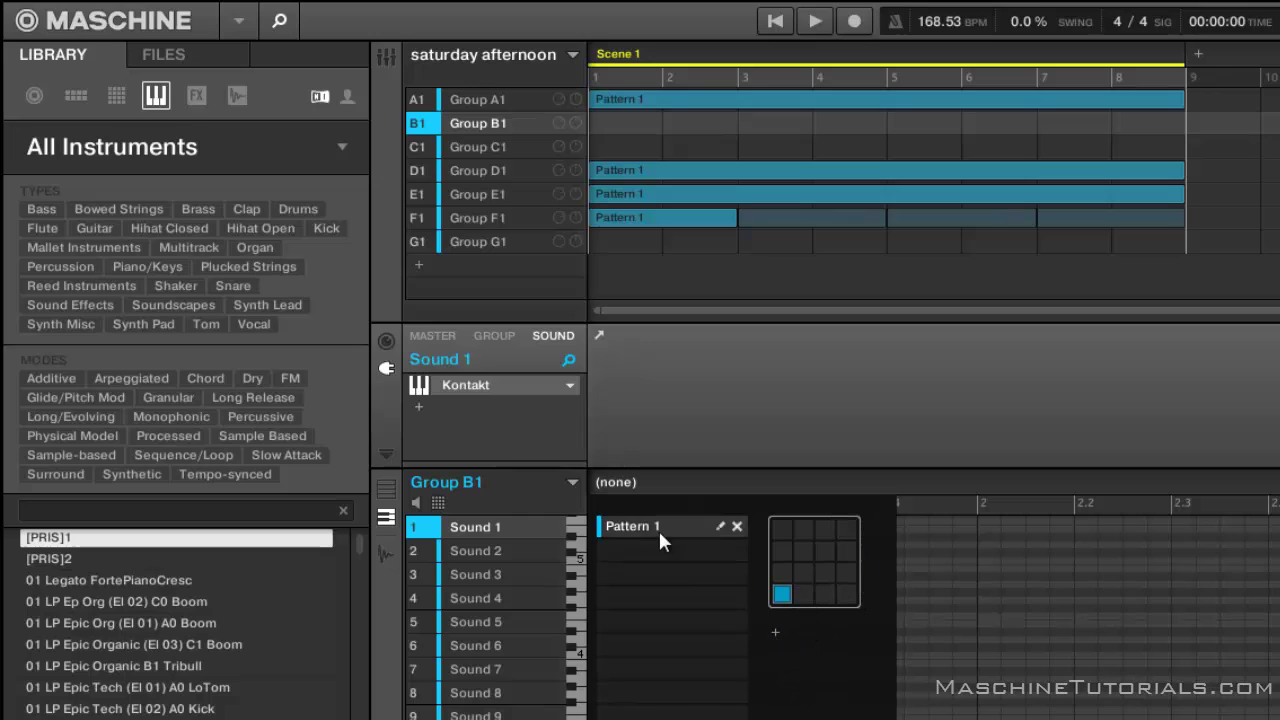
{"action": "left_click", "coordinate": [781, 595]}
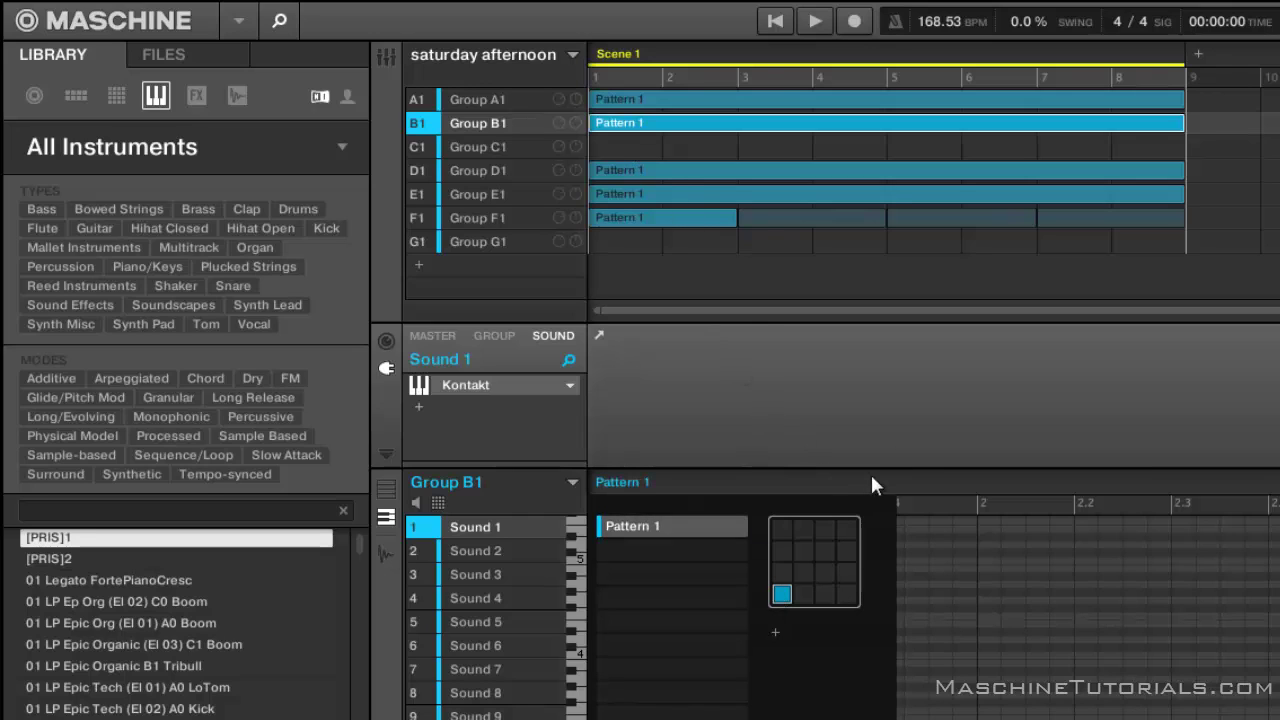
{"action": "left_click", "coordinate": [688, 125]}
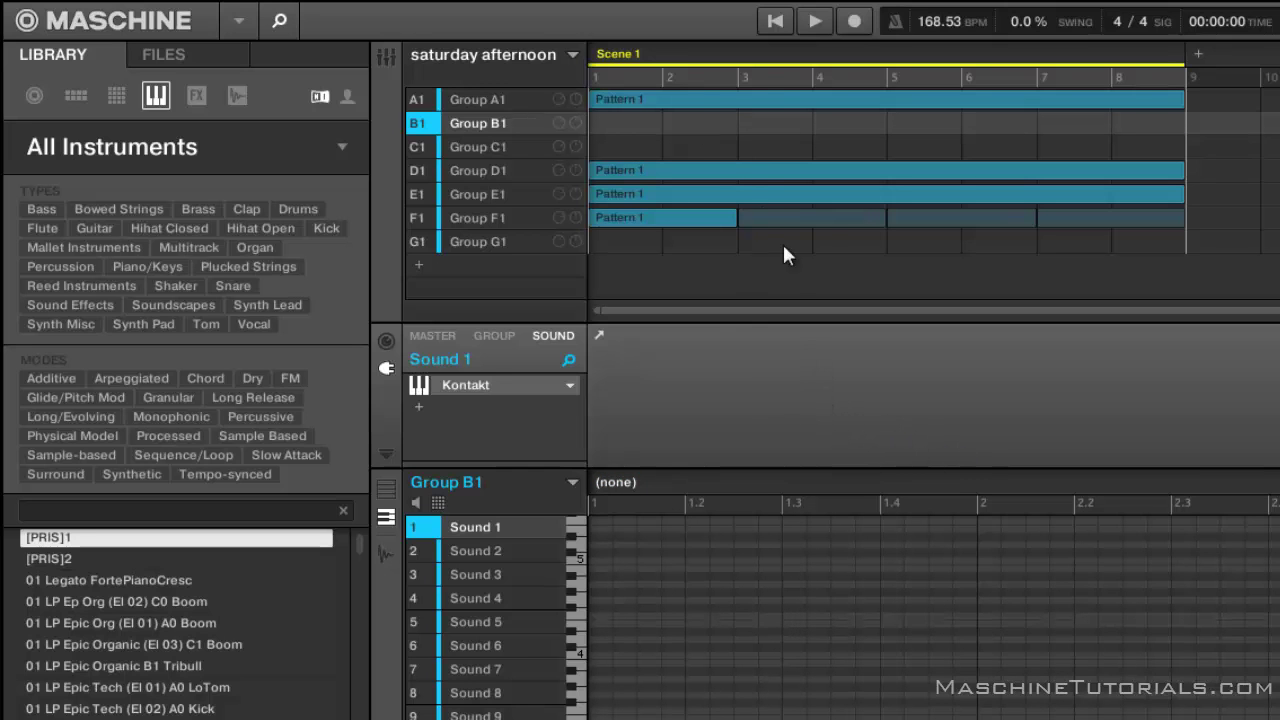
{"action": "right_click", "coordinate": [669, 61]}
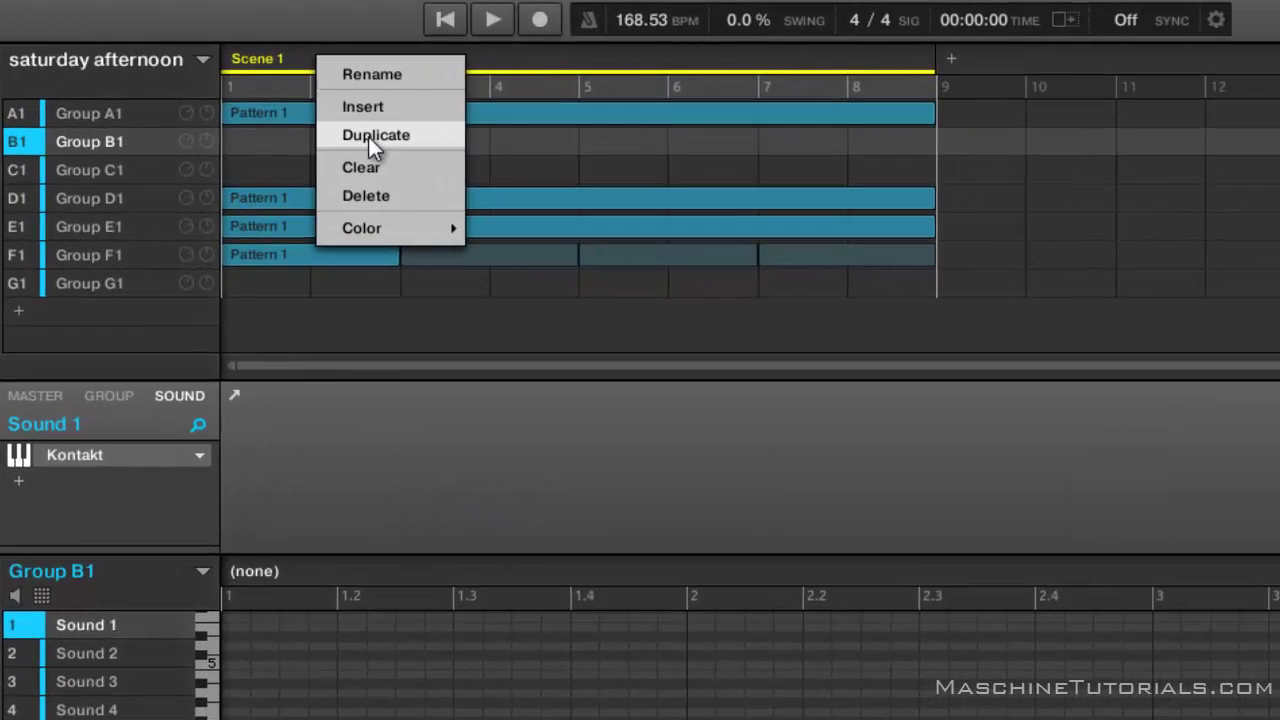
{"action": "left_click", "coordinate": [372, 136]}
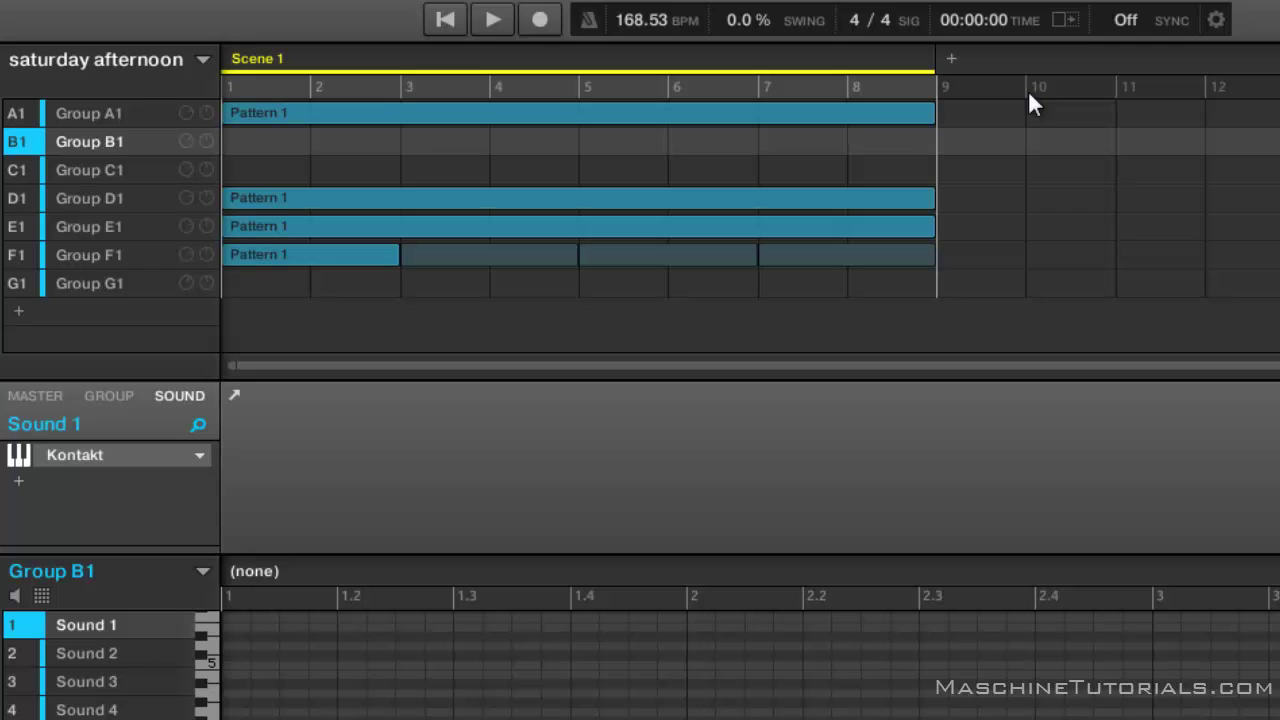
Duplicate Scene 1 as Scene 2, then switch Groups B1 and C1 to Pattern 1 there
{"action": "right_click", "coordinate": [300, 55]}
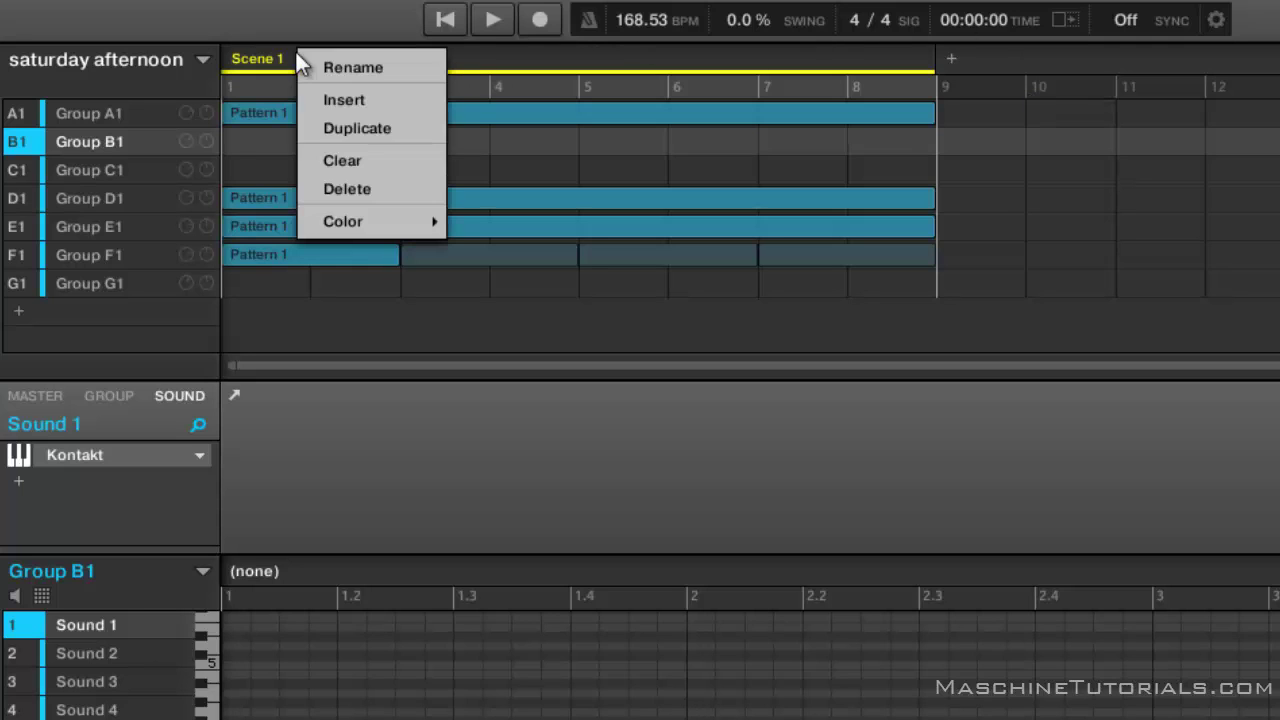
{"action": "left_click", "coordinate": [357, 128]}
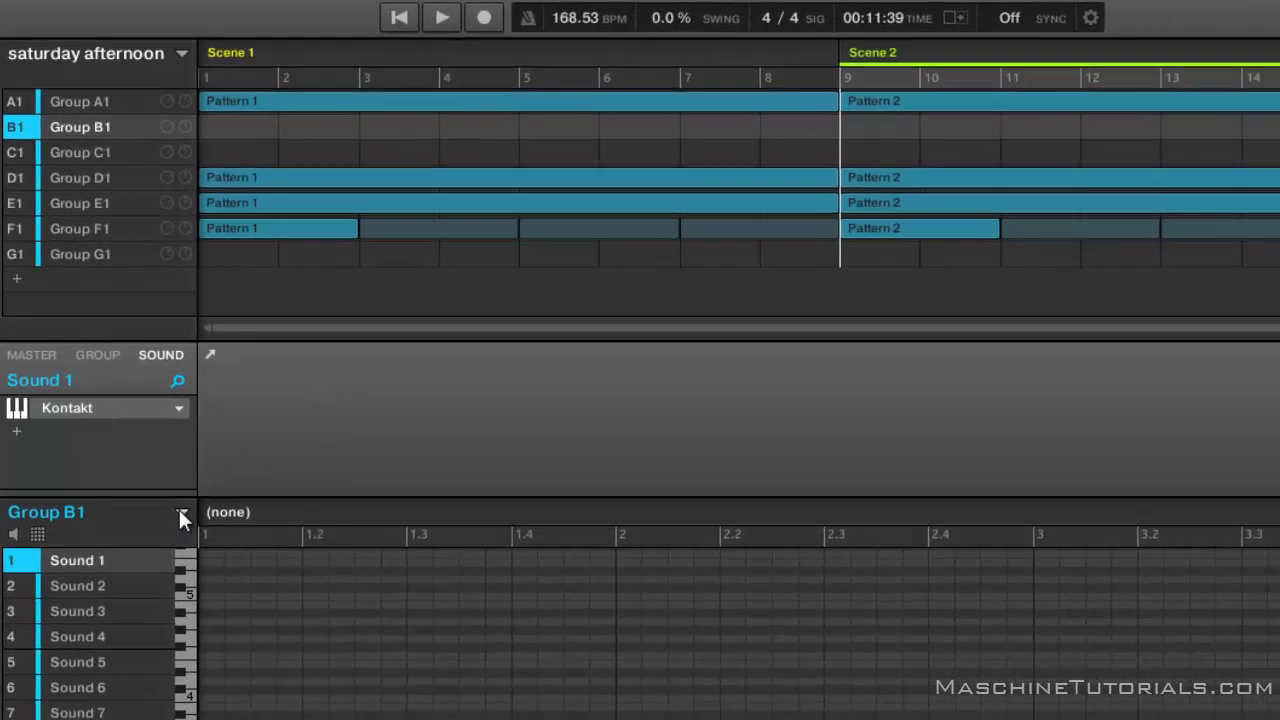
{"action": "left_click", "coordinate": [206, 568]}
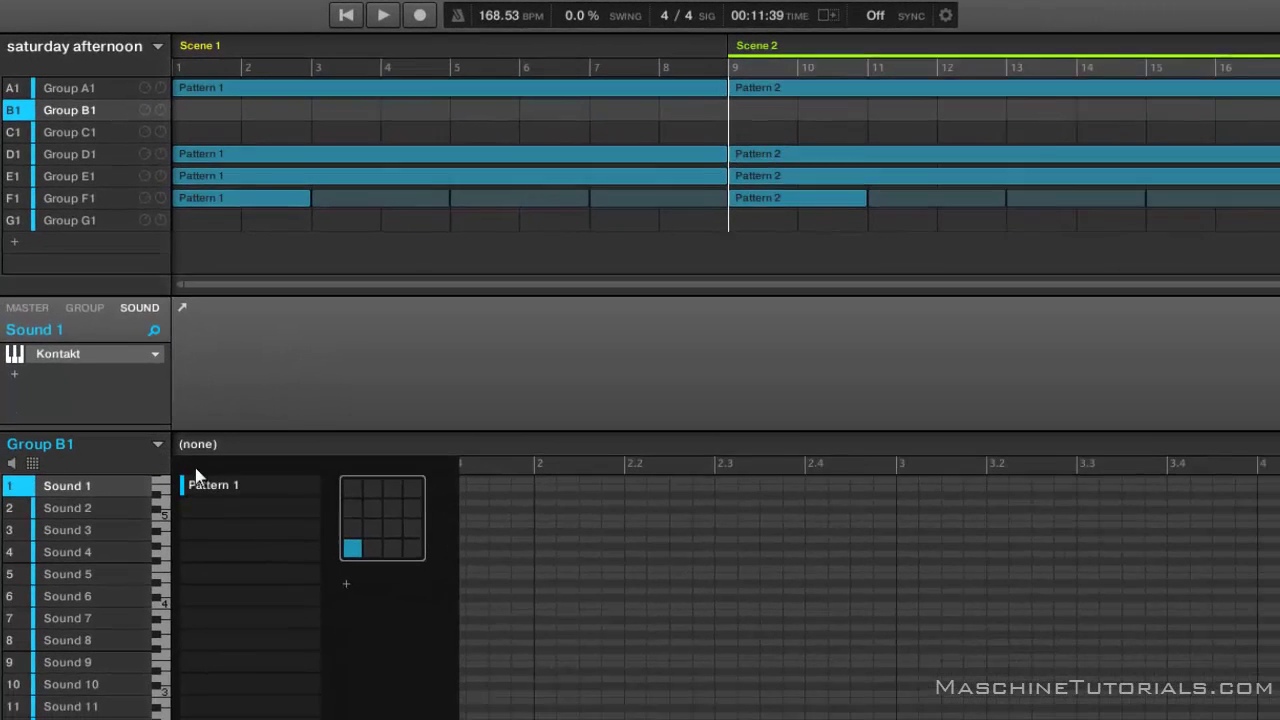
{"action": "left_click", "coordinate": [217, 477]}
{"action": "left_click", "coordinate": [762, 131]}
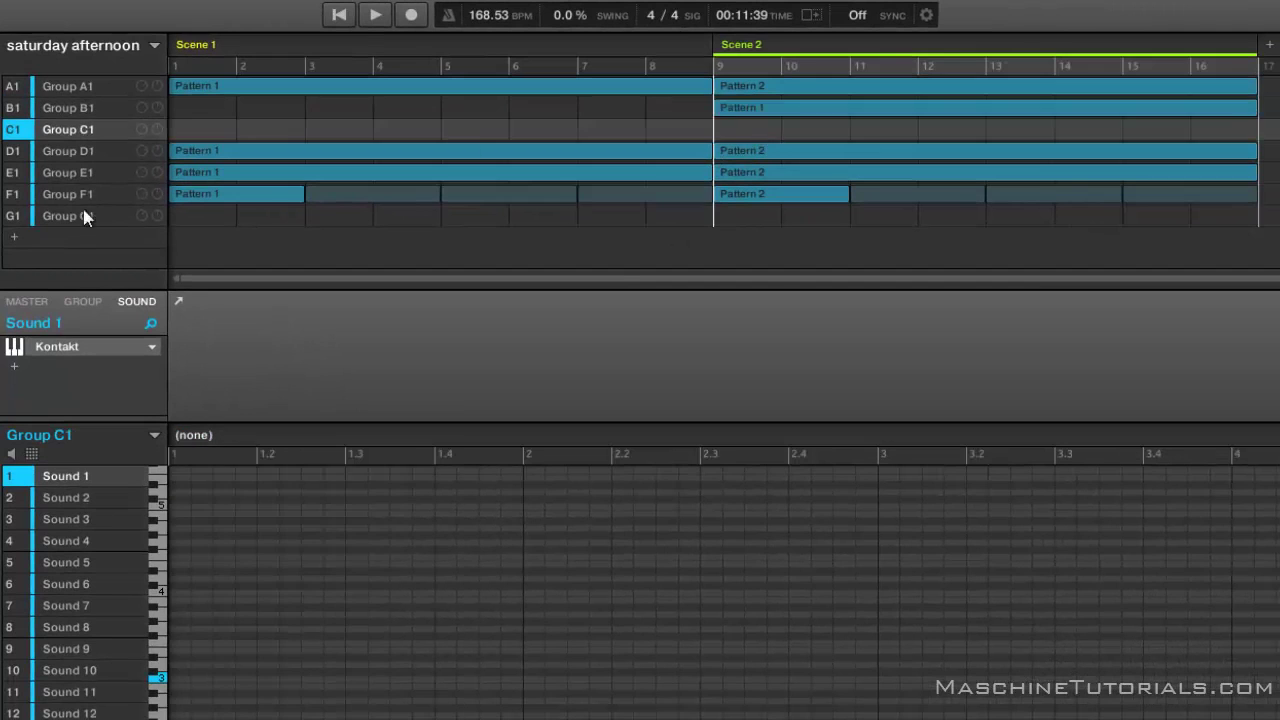
{"action": "left_click", "coordinate": [154, 436]}
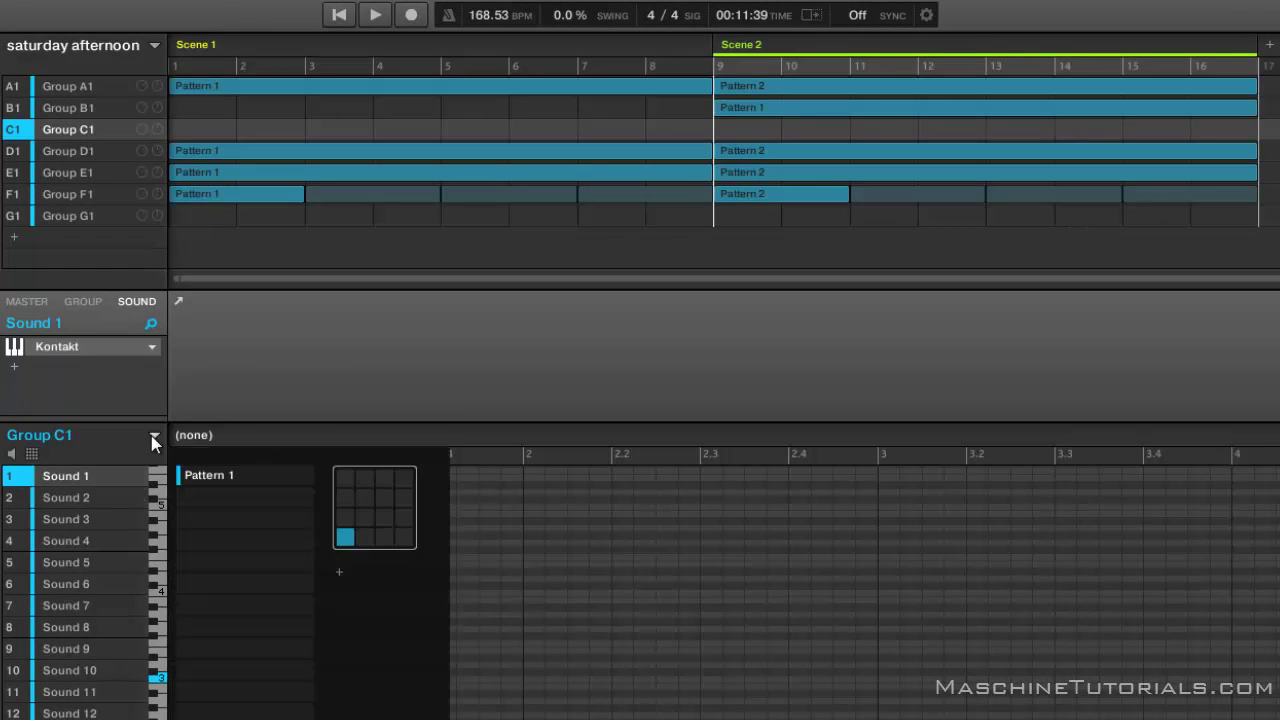
{"action": "left_click", "coordinate": [218, 475]}
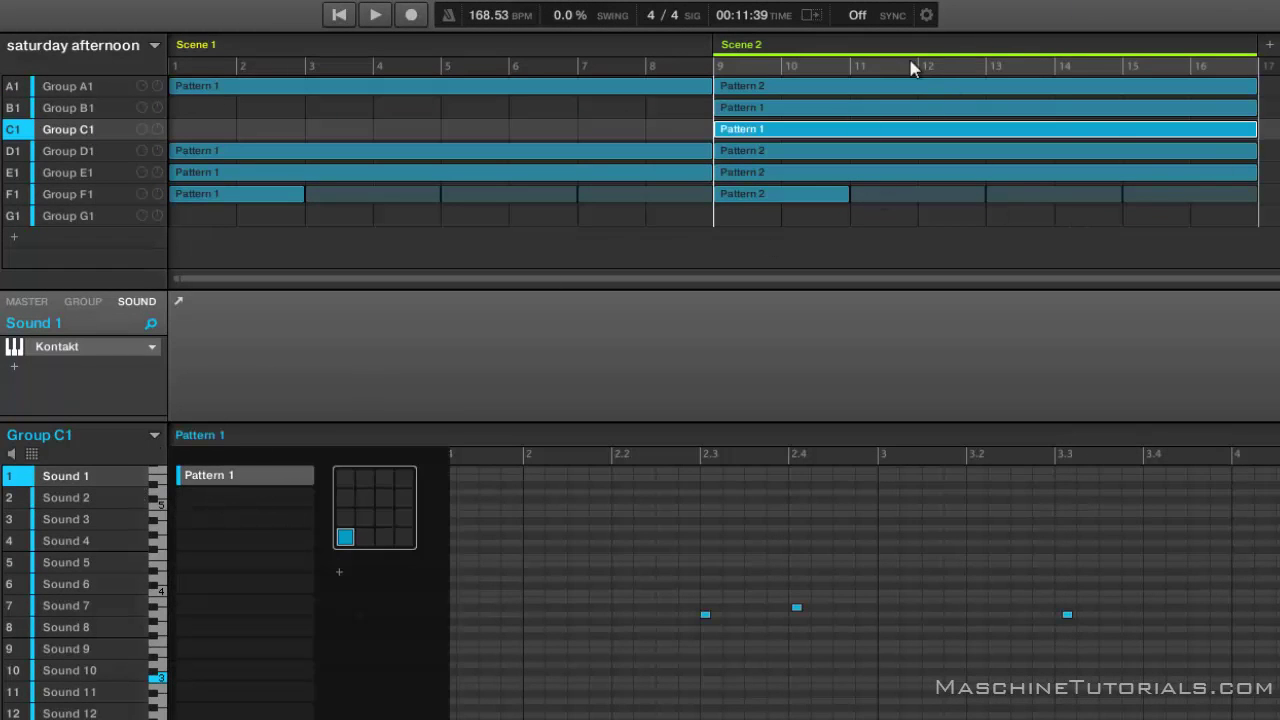
Duplicate Scene 2 as Scene 3 and give Group A1 Pattern 3, closing the Kontakt window
{"action": "right_click", "coordinate": [750, 50]}
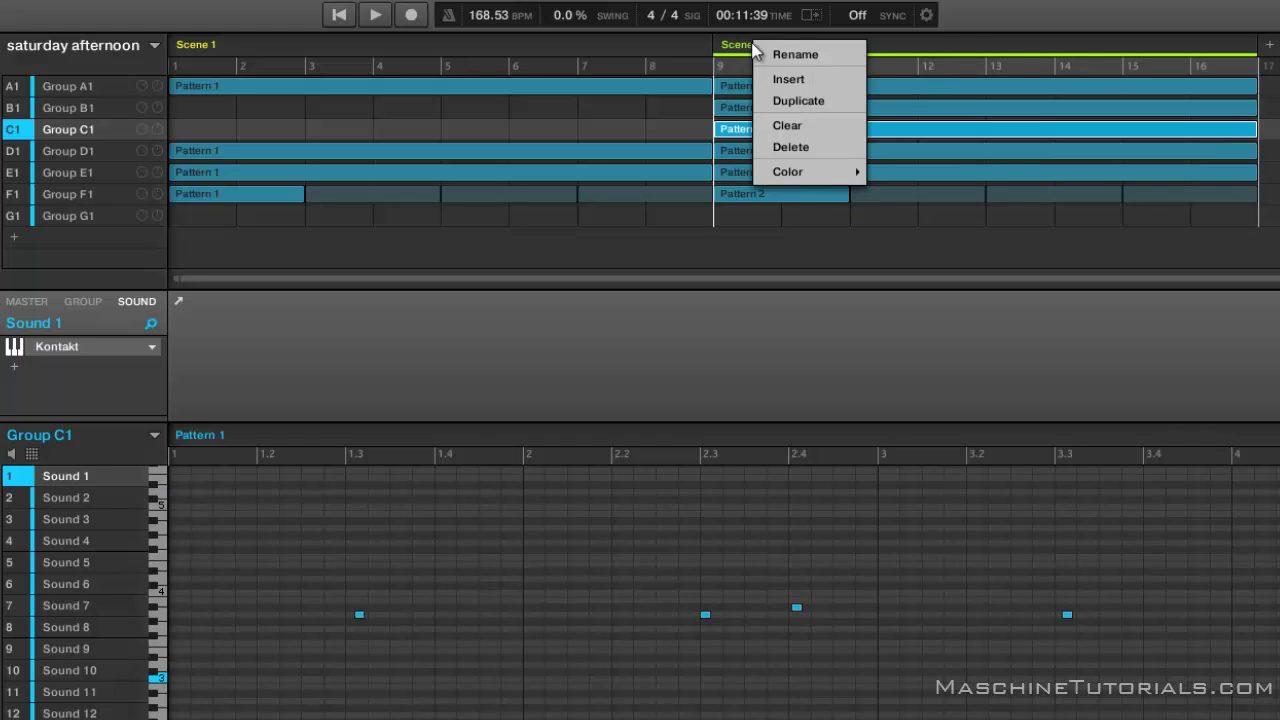
{"action": "left_click", "coordinate": [803, 103]}
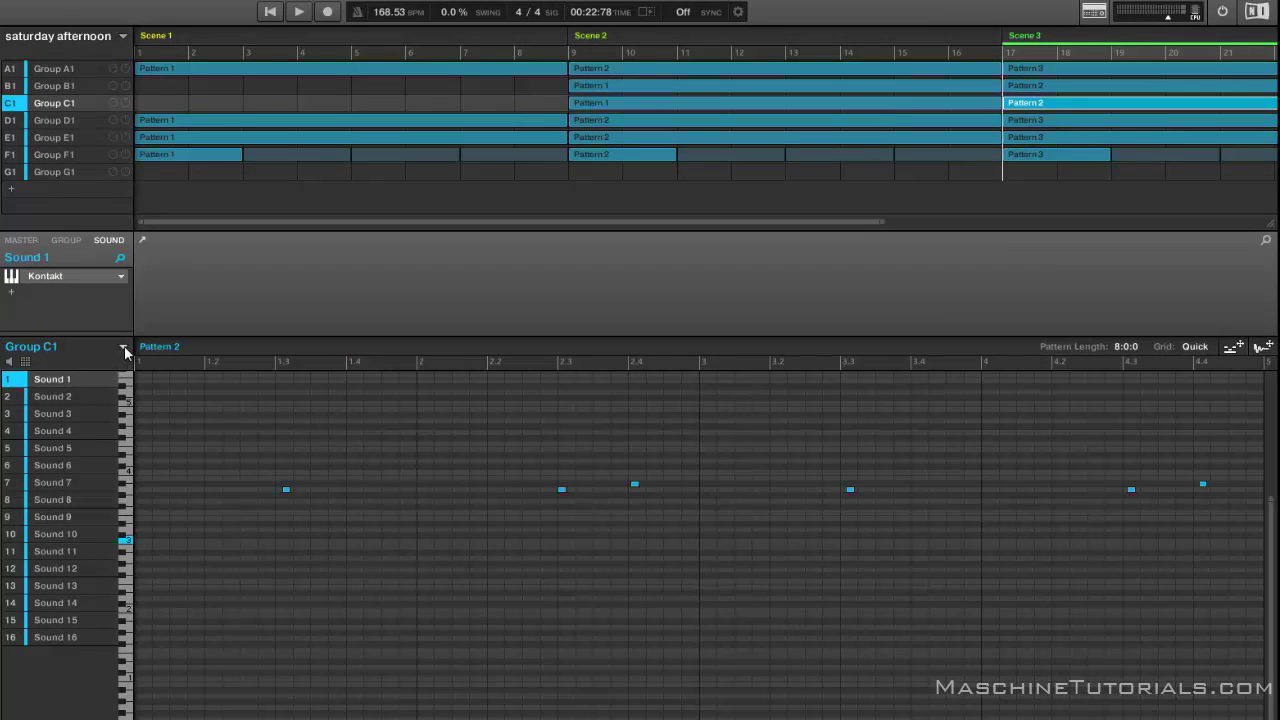
{"action": "left_click", "coordinate": [124, 348]}
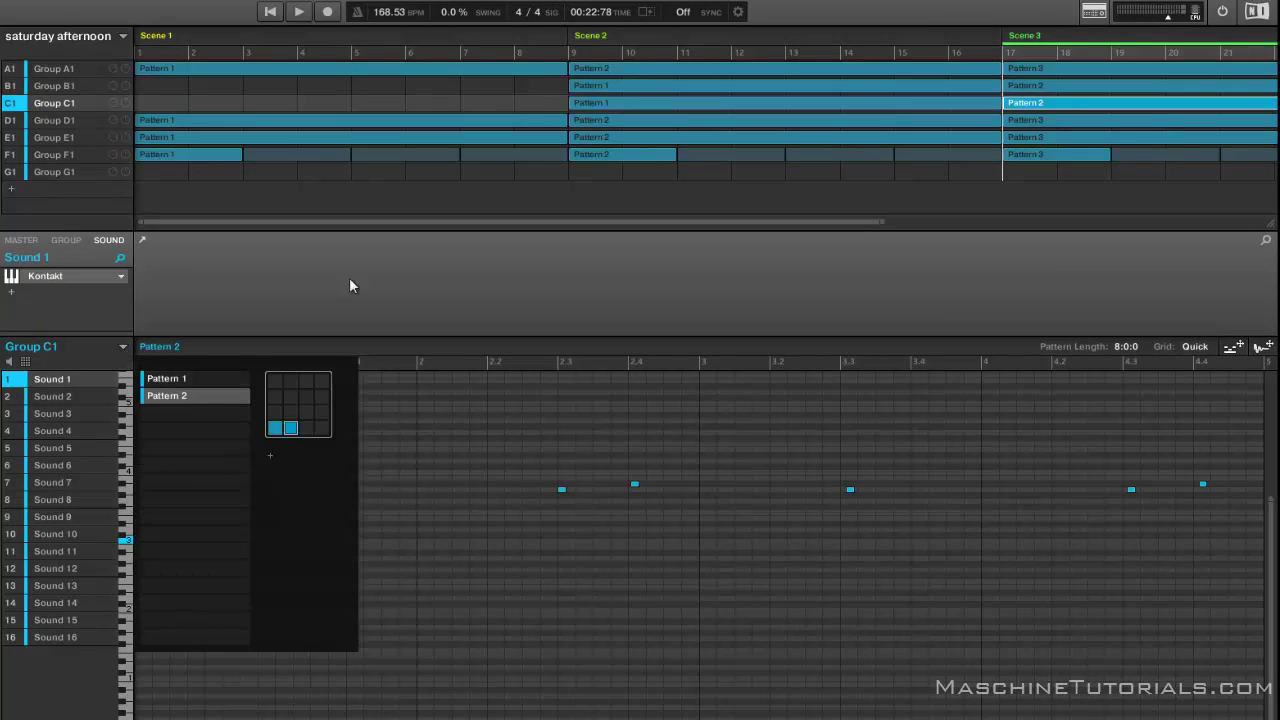
{"action": "left_click", "coordinate": [1061, 70]}
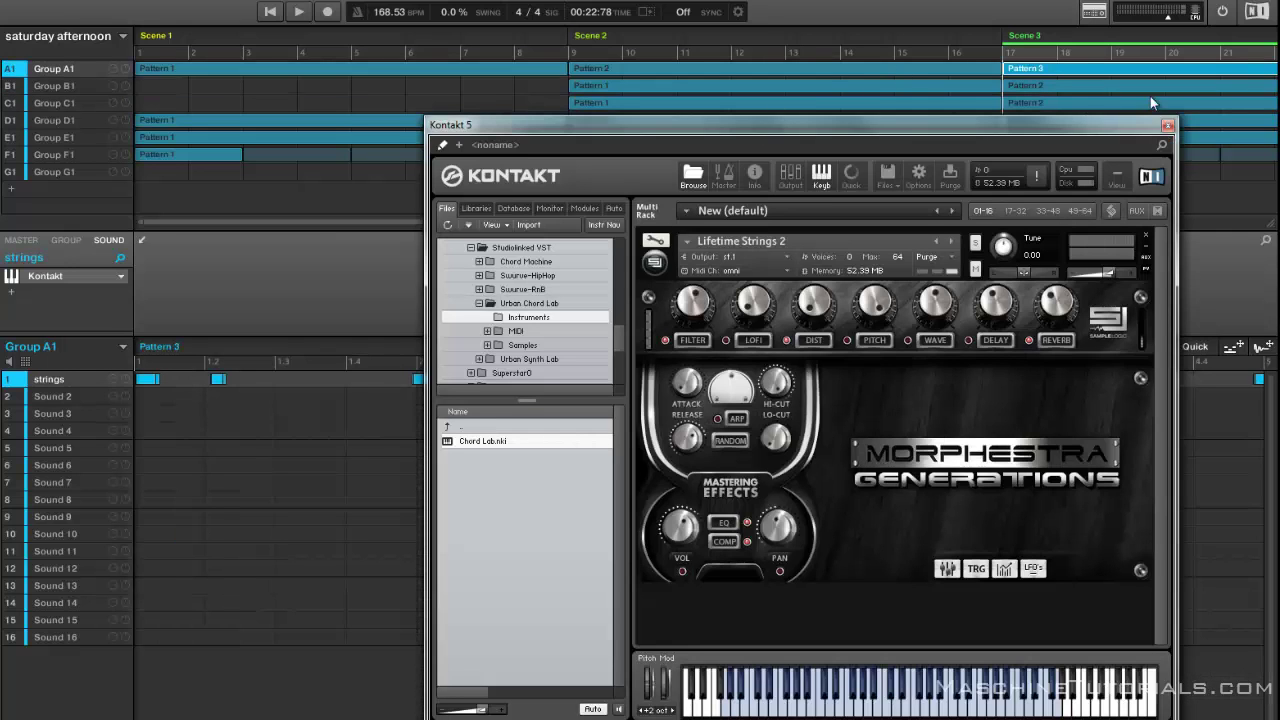
{"action": "left_click", "coordinate": [1167, 125]}
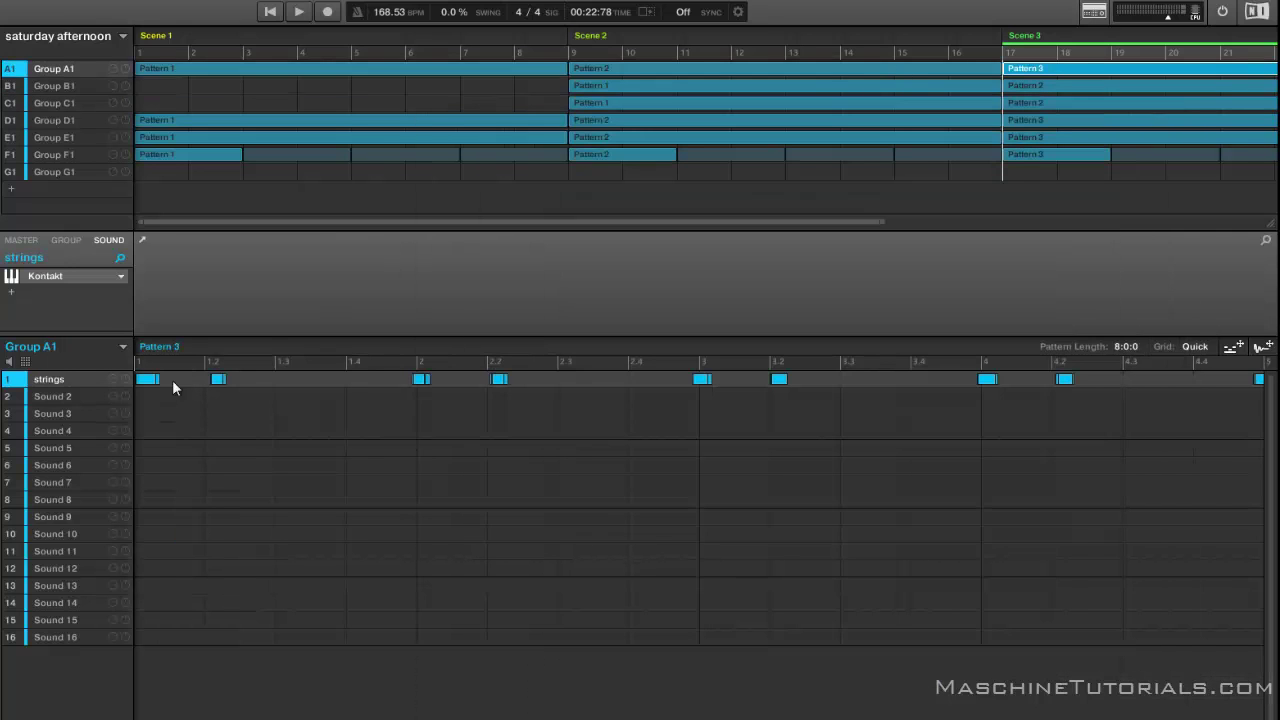
{"action": "left_click", "coordinate": [121, 348]}
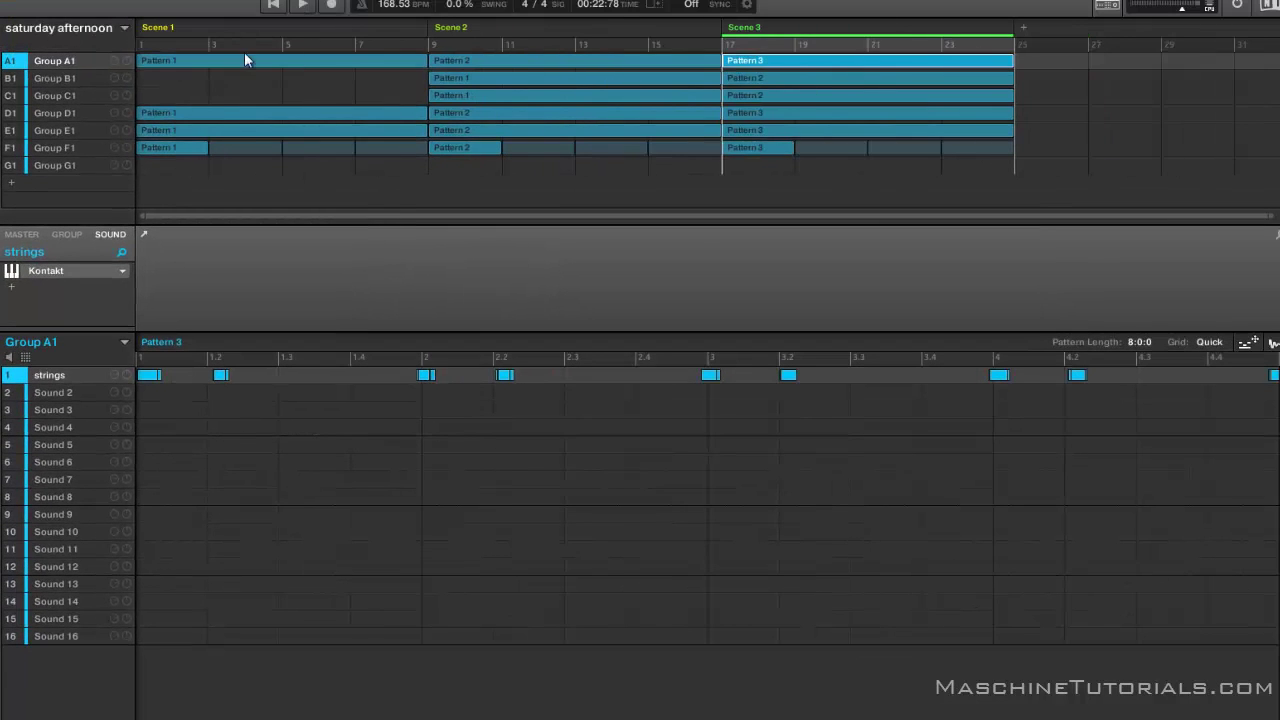
Return the playhead to the start of Scene 1 and play the arrangement through the scenes
{"action": "left_click", "coordinate": [196, 44]}
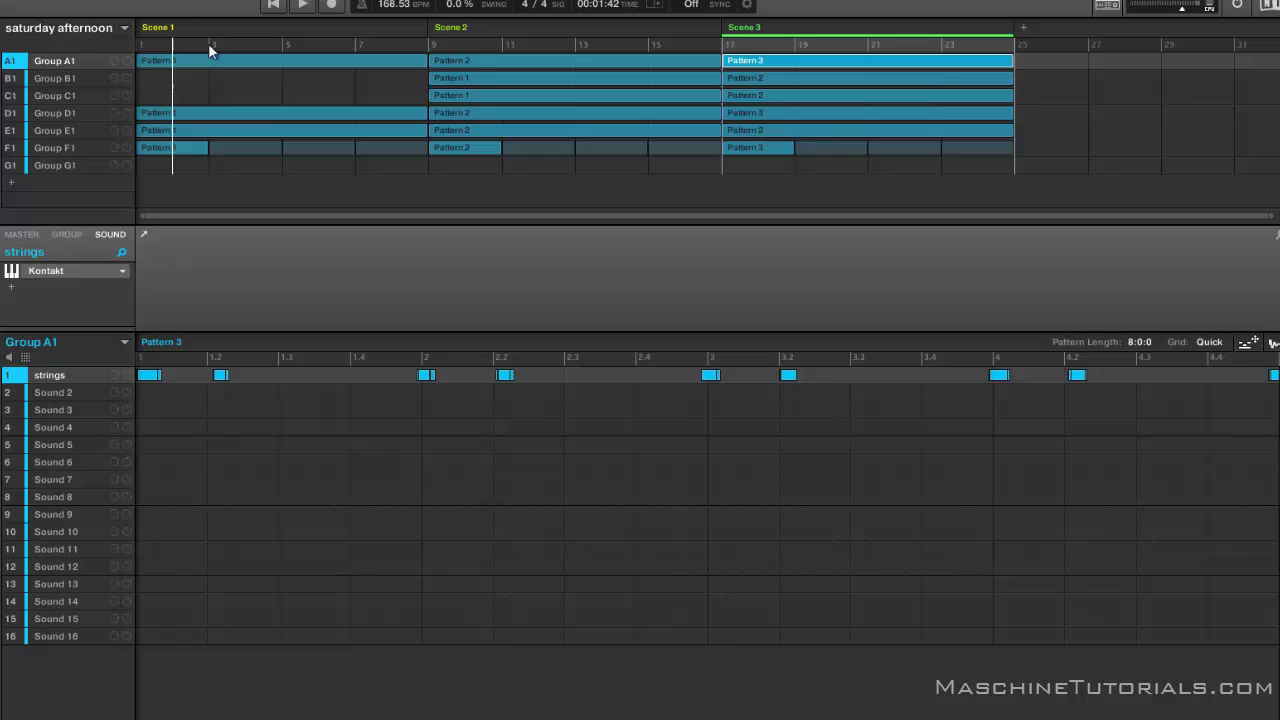
{"action": "left_click", "coordinate": [167, 28]}
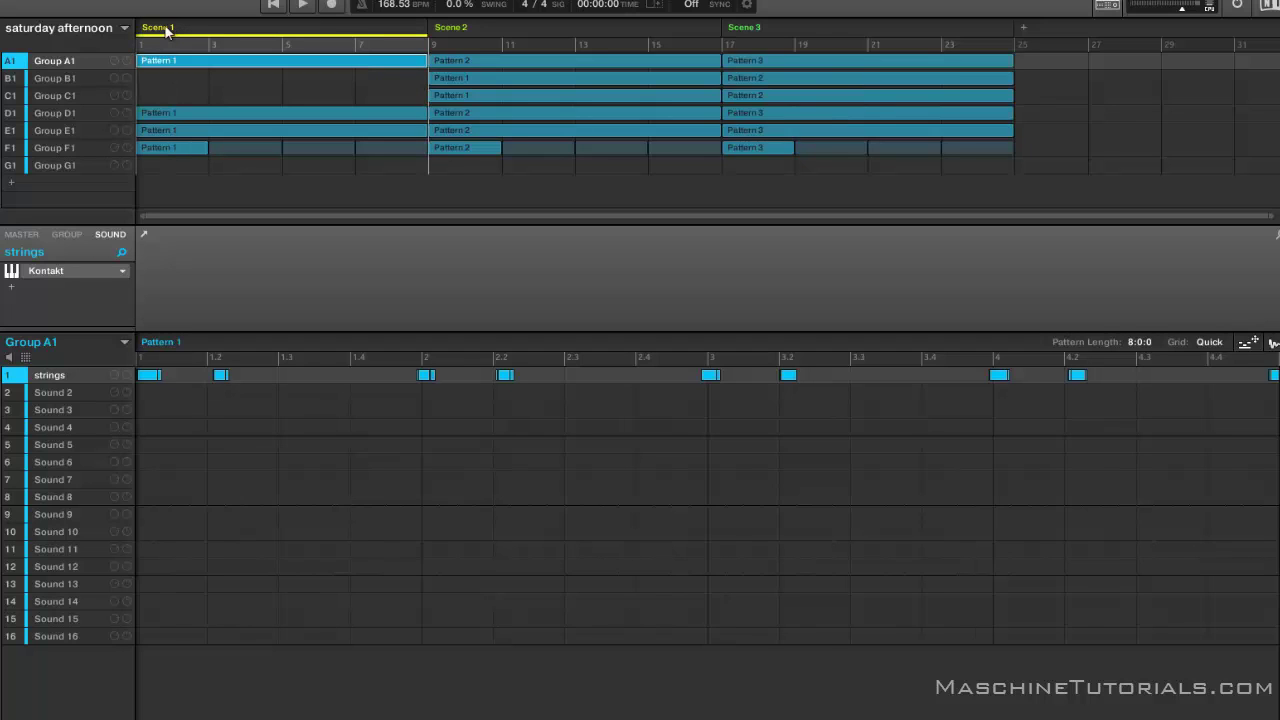
{"action": "key", "text": "space"}
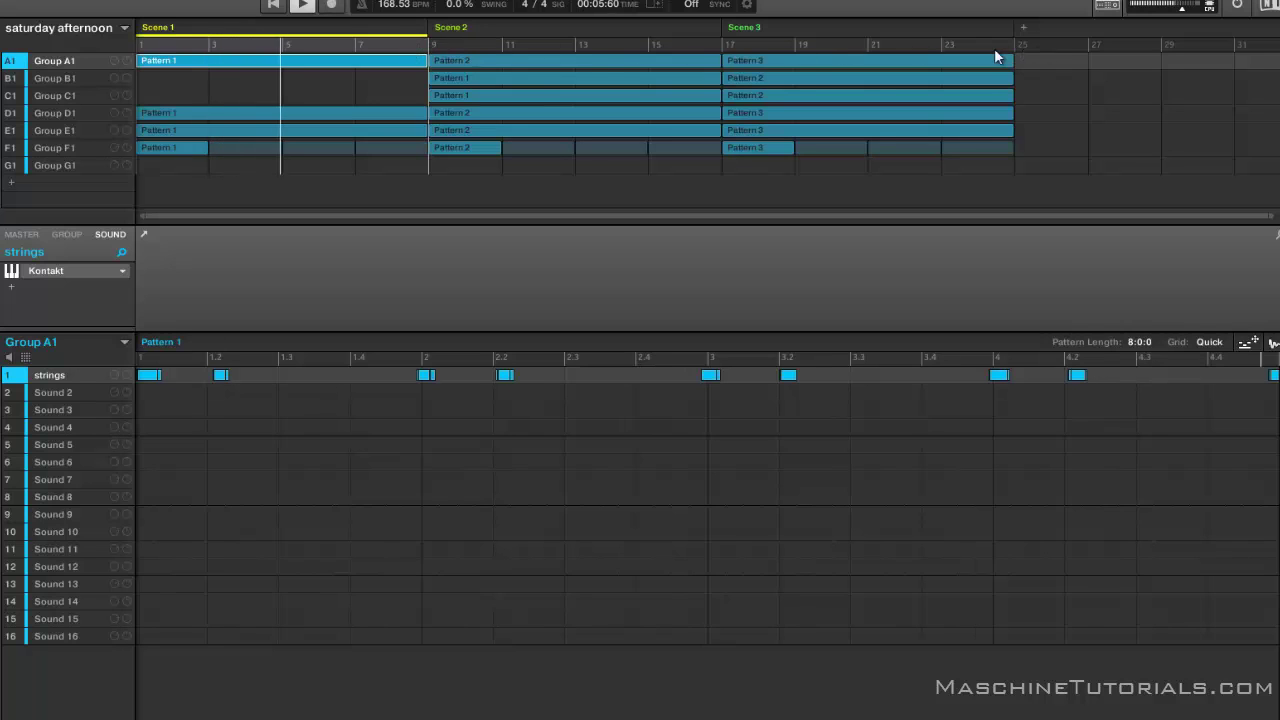
{"action": "left_click_drag", "start_coordinate": [434, 46], "coordinate": [1014, 49]}
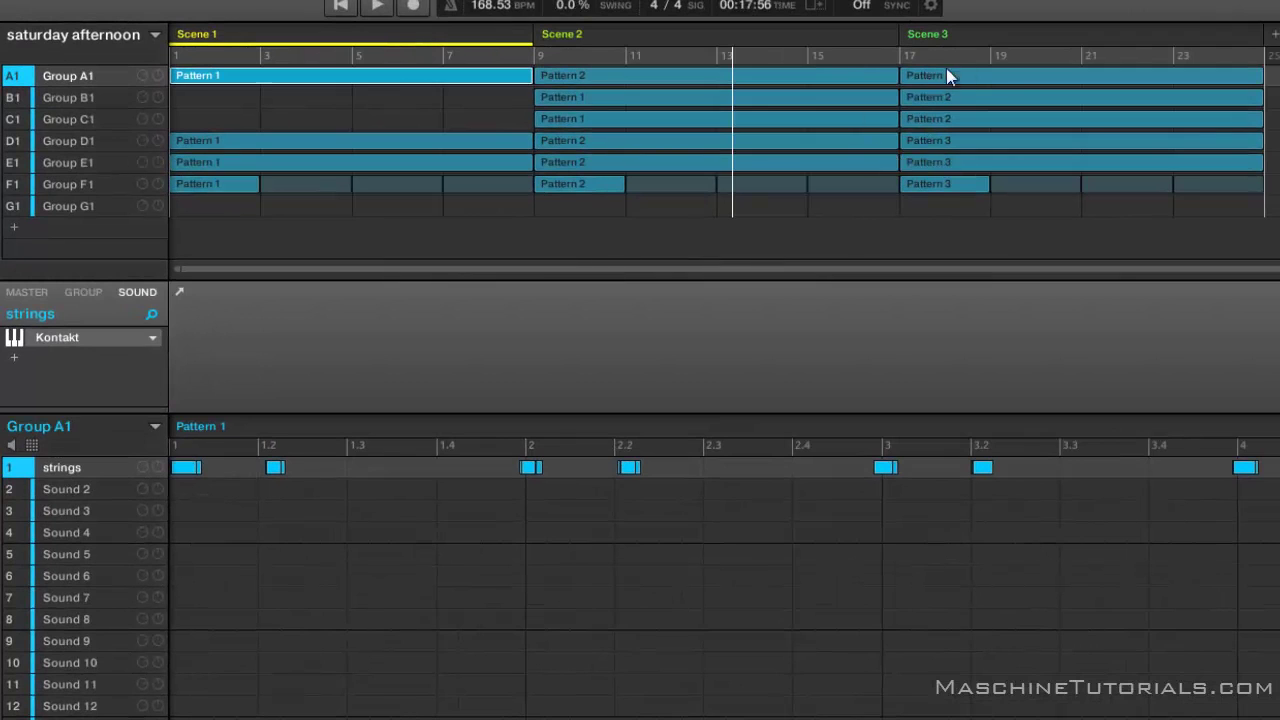
Delete the Group C1 and Group E1 clips from Scene 3
{"action": "right_click", "coordinate": [940, 122]}
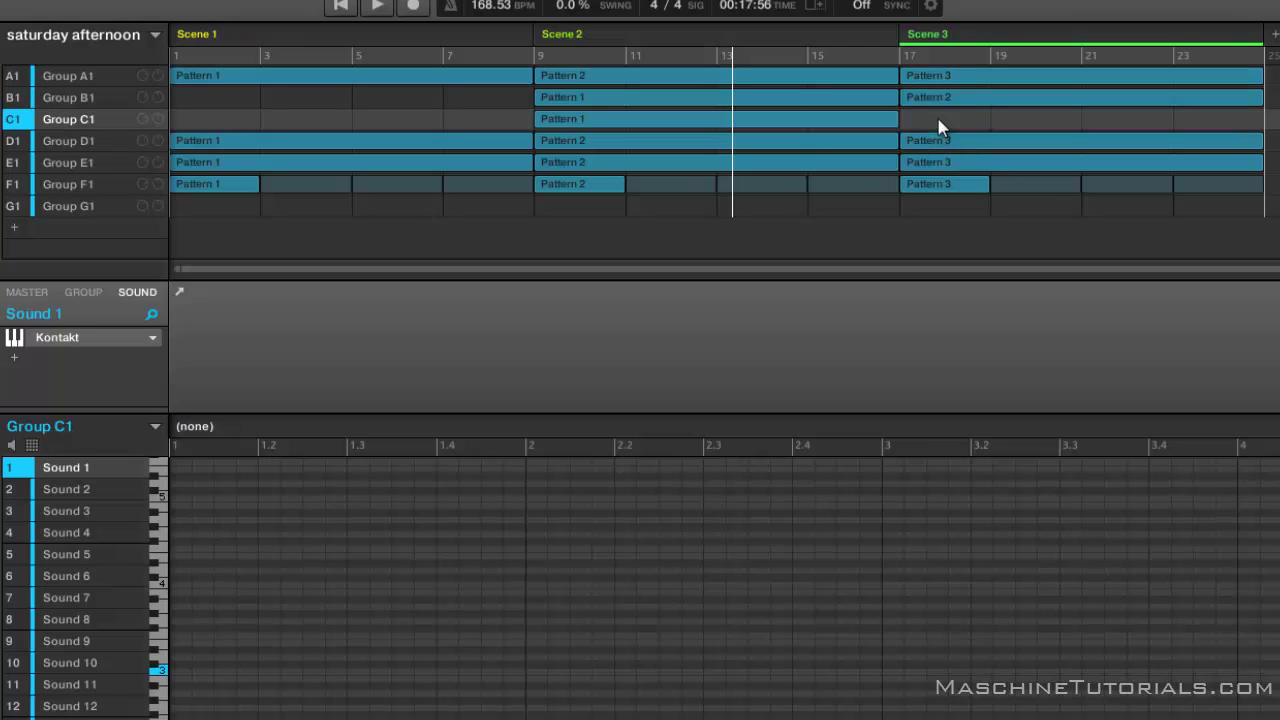
{"action": "right_click", "coordinate": [1005, 170]}
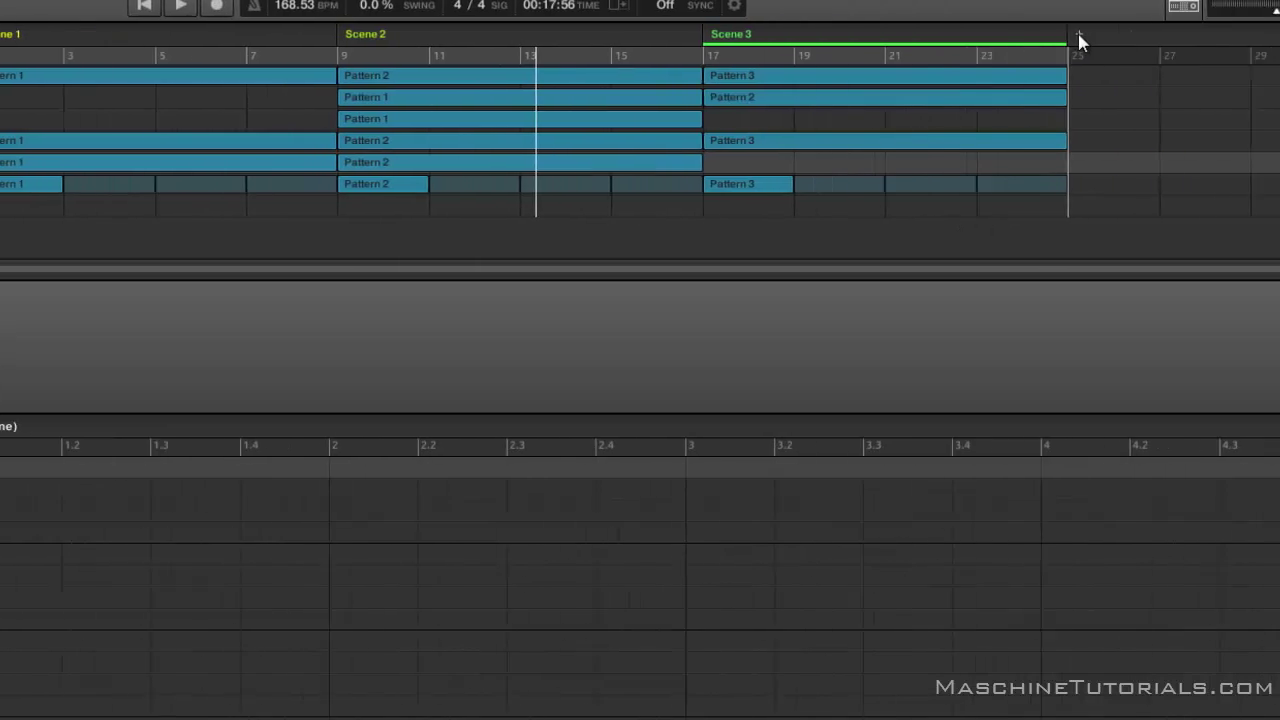
Add Scene 4 after Scene 3 and give Group F1 Pattern 3 in it
{"action": "left_click", "coordinate": [968, 38]}
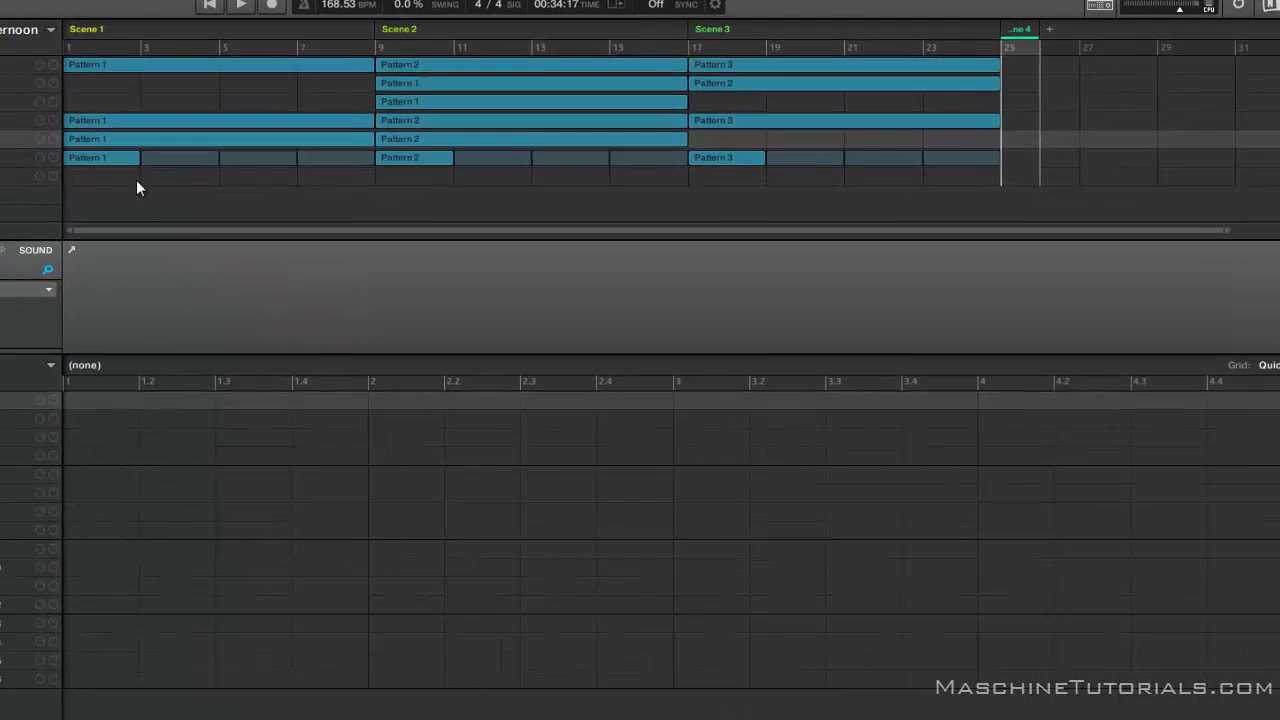
{"action": "left_click", "coordinate": [79, 146]}
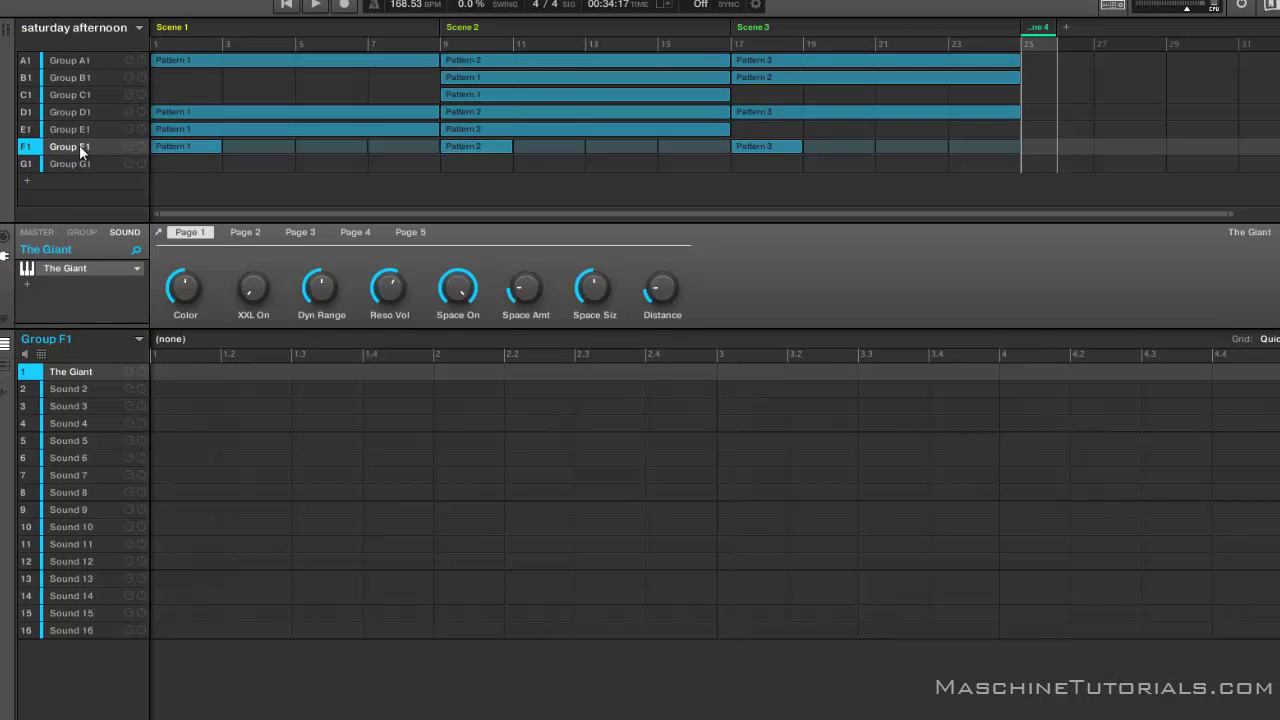
{"action": "left_click", "coordinate": [139, 340]}
{"action": "left_click", "coordinate": [190, 406]}
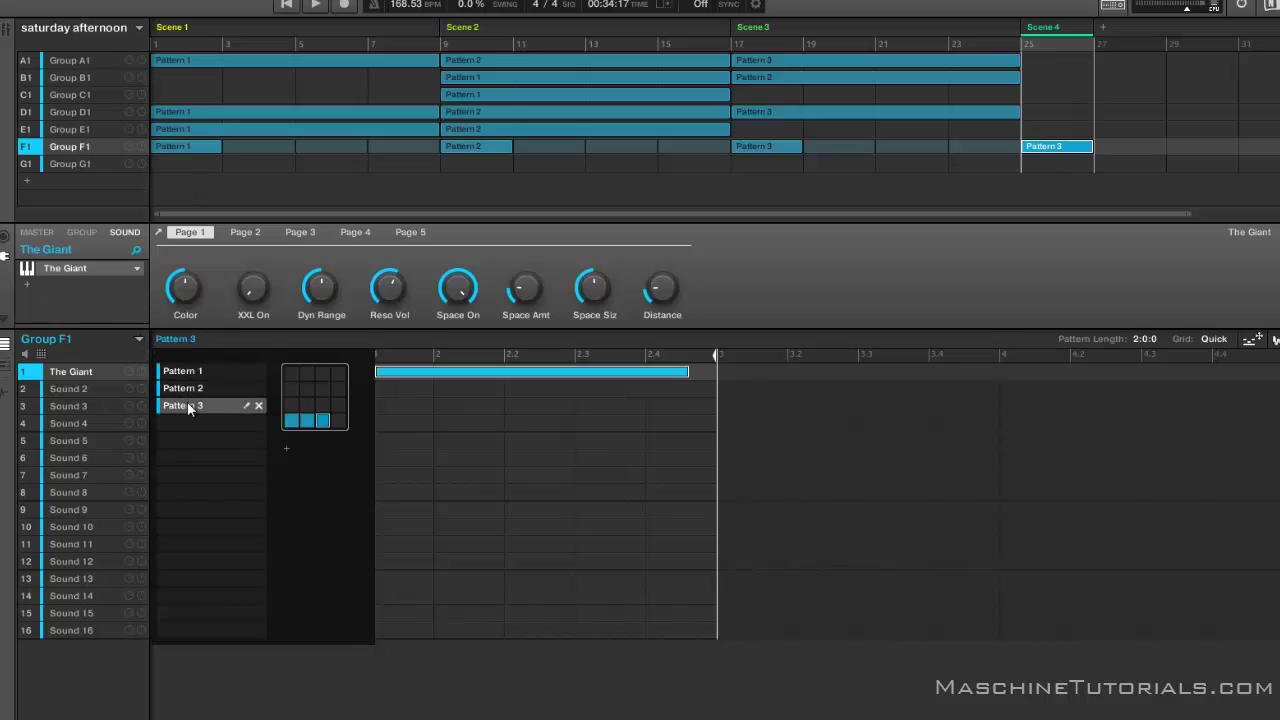
{"action": "left_click", "coordinate": [86, 77]}
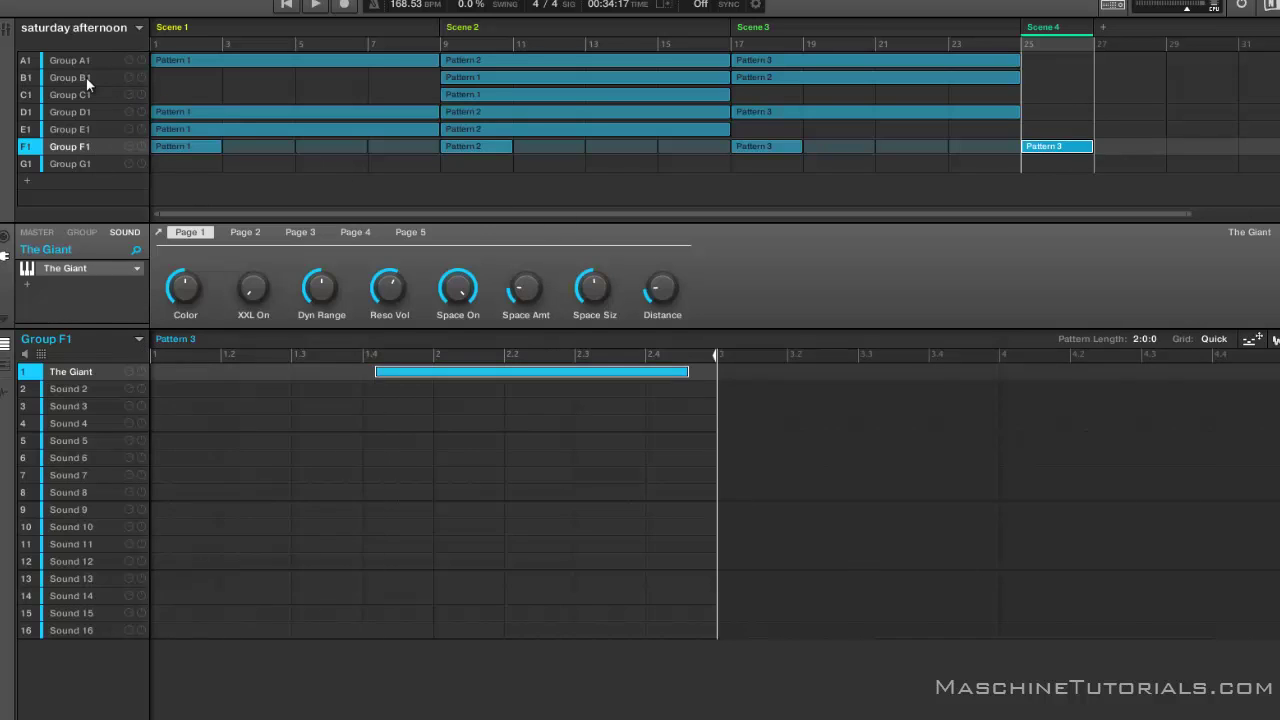
Give Group B1 Pattern 1 and Group D1 Pattern 2 in Scene 4
{"action": "left_click", "coordinate": [86, 77]}
{"action": "left_click", "coordinate": [140, 340]}
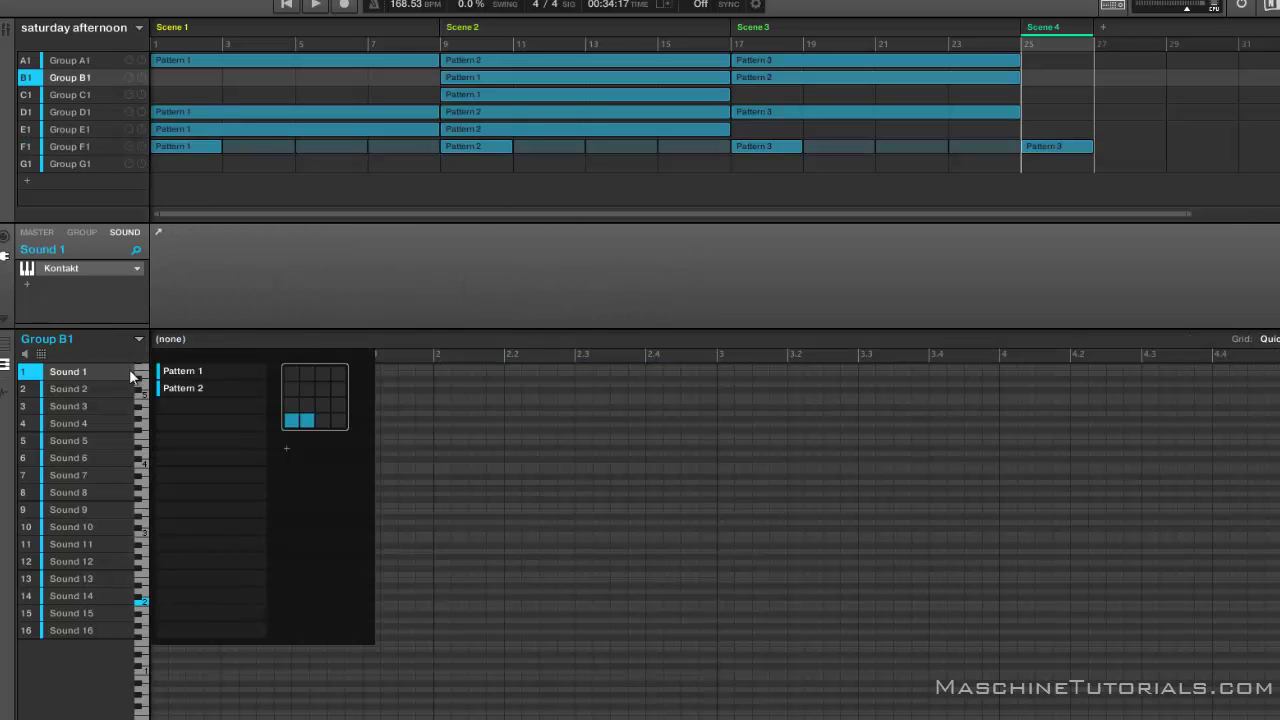
{"action": "left_click", "coordinate": [183, 374]}
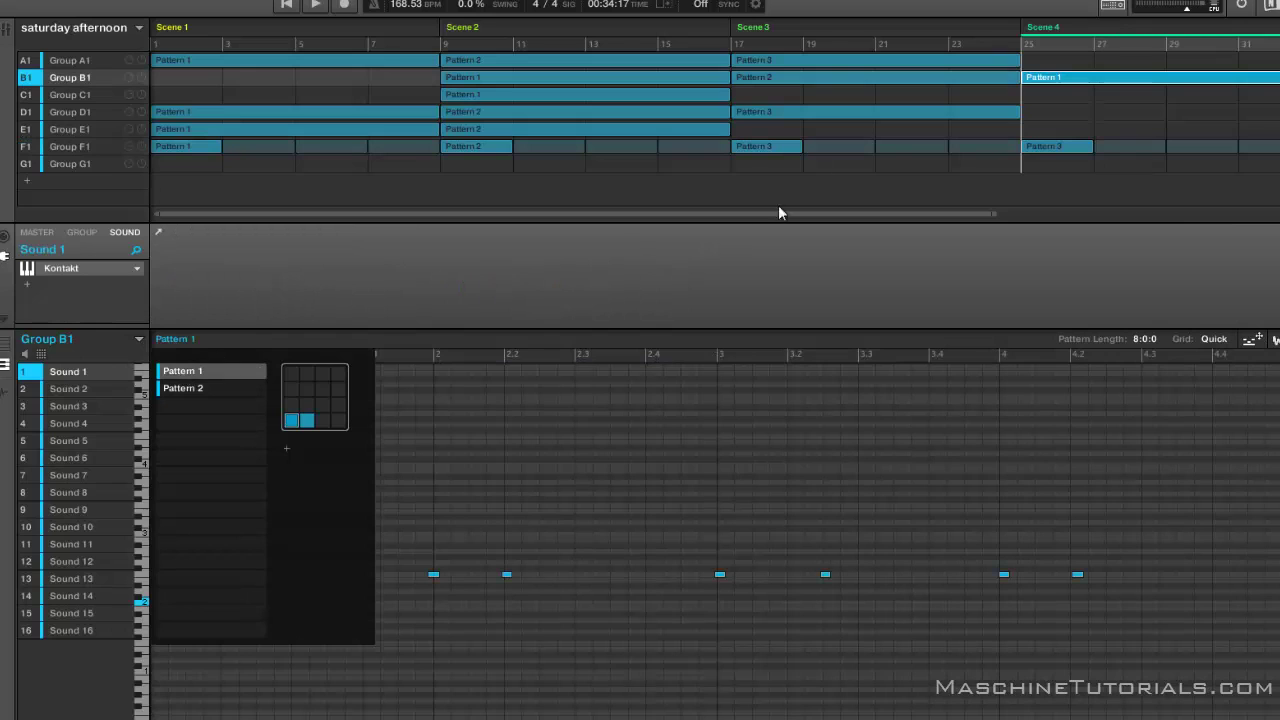
{"action": "left_click", "coordinate": [872, 113]}
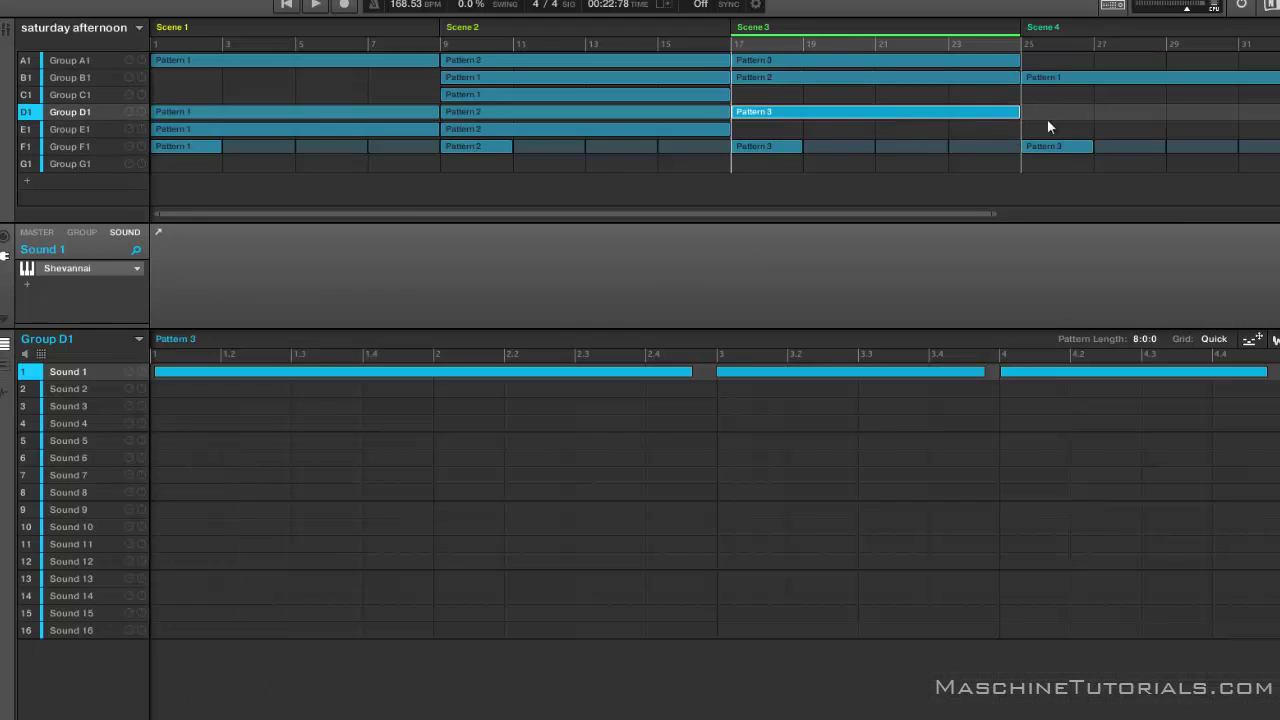
{"action": "left_click", "coordinate": [1048, 120]}
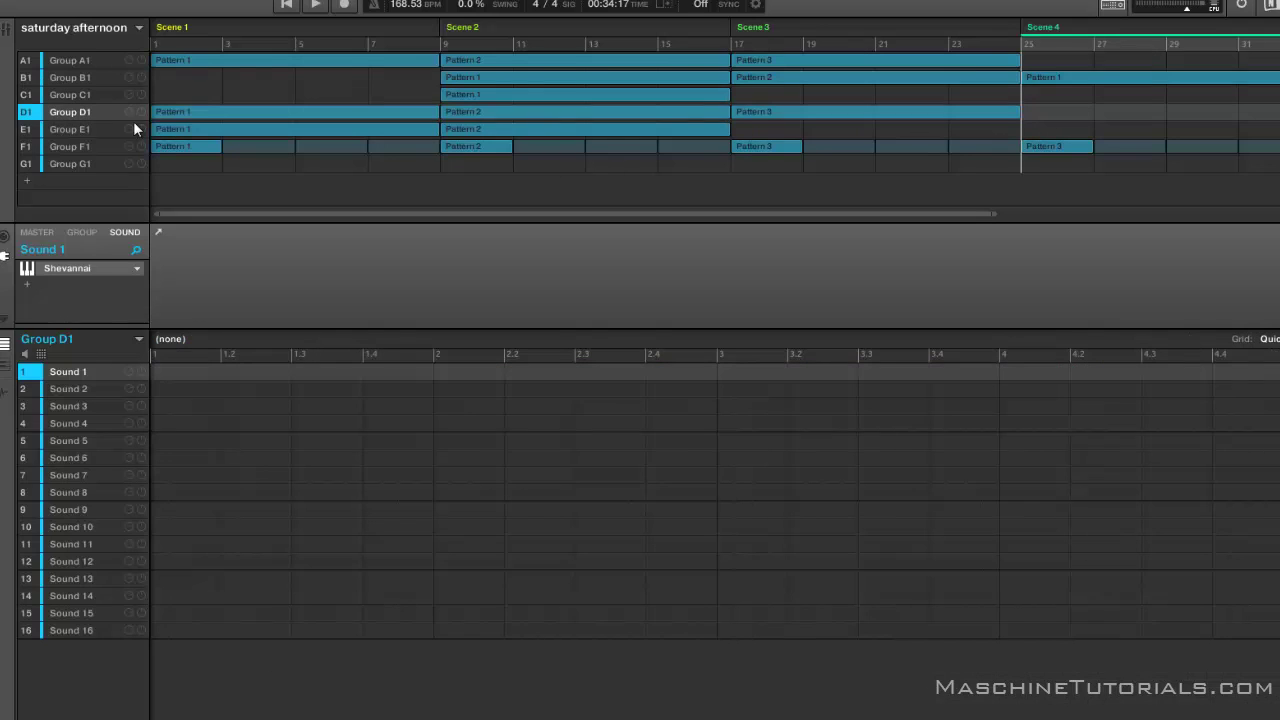
{"action": "left_click", "coordinate": [137, 341]}
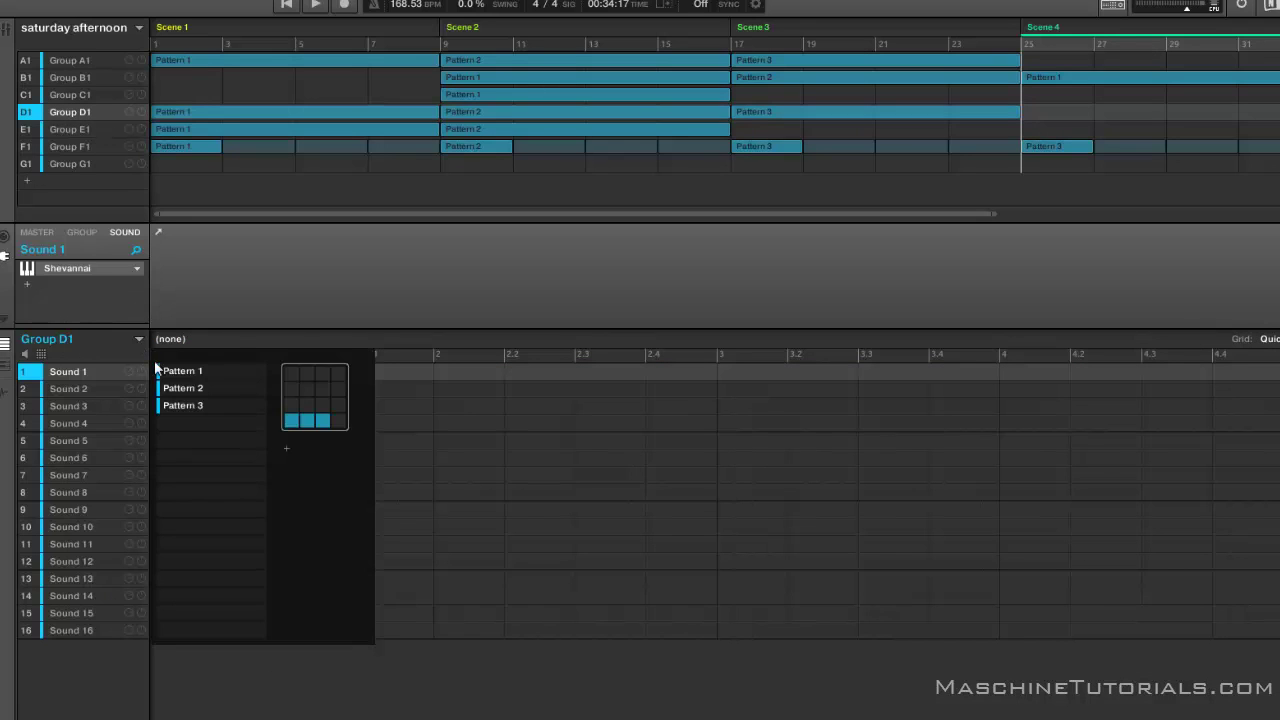
{"action": "left_click", "coordinate": [180, 389]}
{"action": "double_click", "coordinate": [470, 209]}
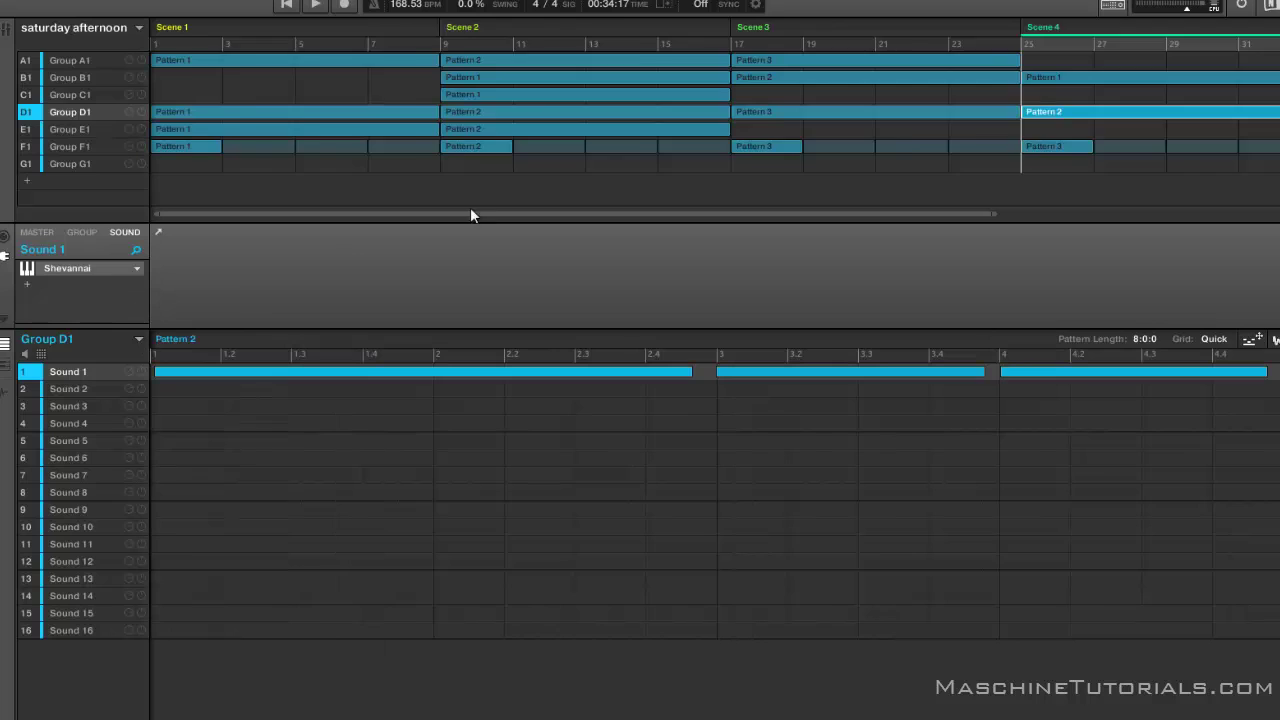